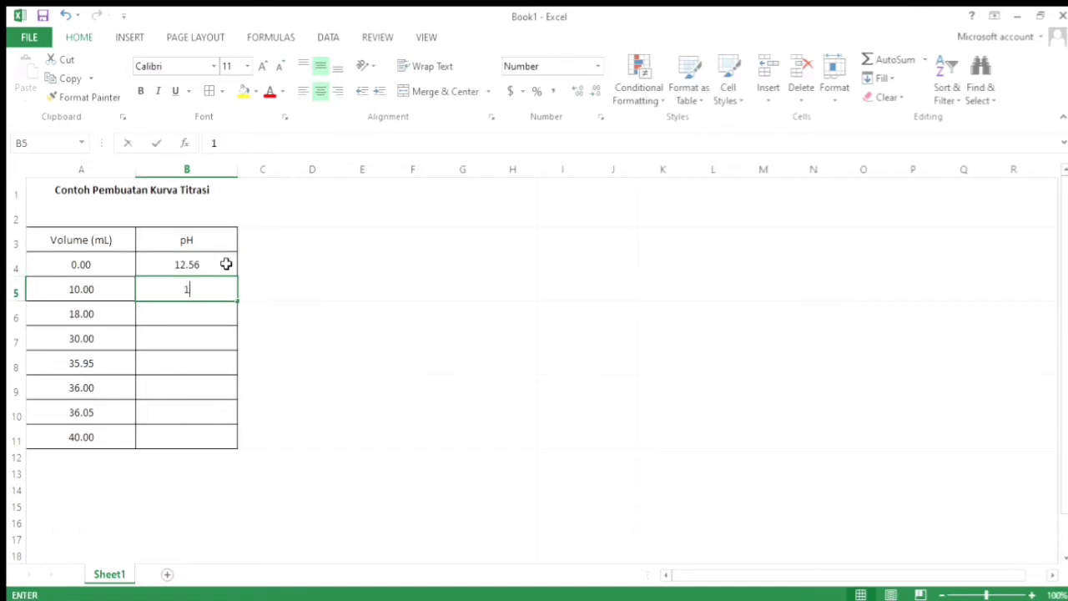
Step: Enter the pH values 12.37 for 10.00 mL, 12.18 for 18.00 mL and 11.67 for 30.00 mL
{"action": "key", "text": "Return"}
{"action": "type", "text": "12.18"}
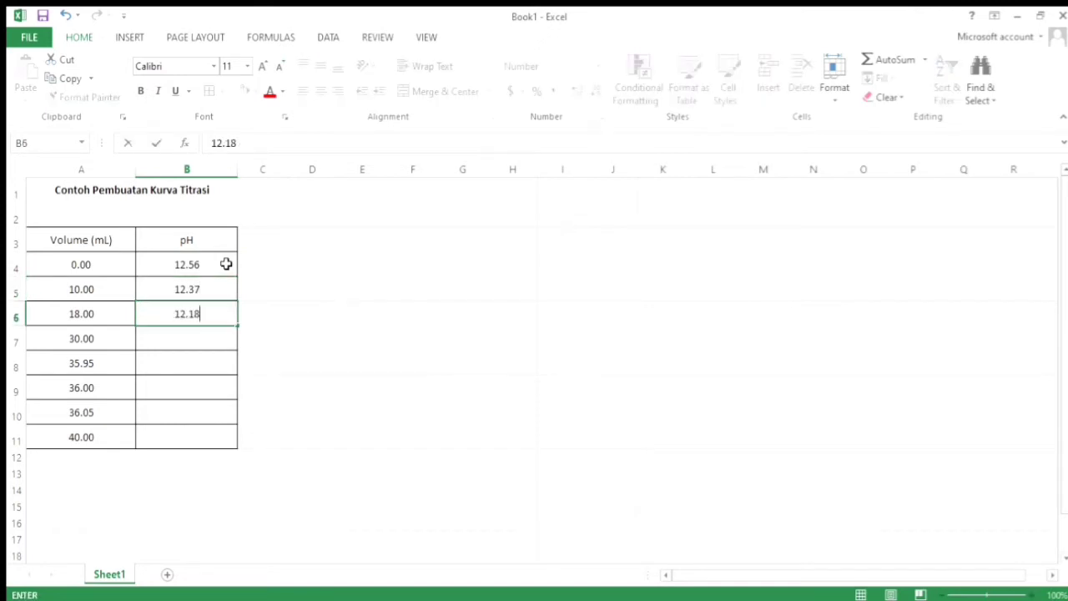
{"action": "key", "text": "Return"}
{"action": "type", "text": "11.67"}
{"action": "key", "text": "Return"}
Step: Enter the pH values 9.57, 7, 4.43 and 2.54 for the volumes 35.95, 36.00, 36.05 and 40.00 mL
{"action": "type", "text": "9"}
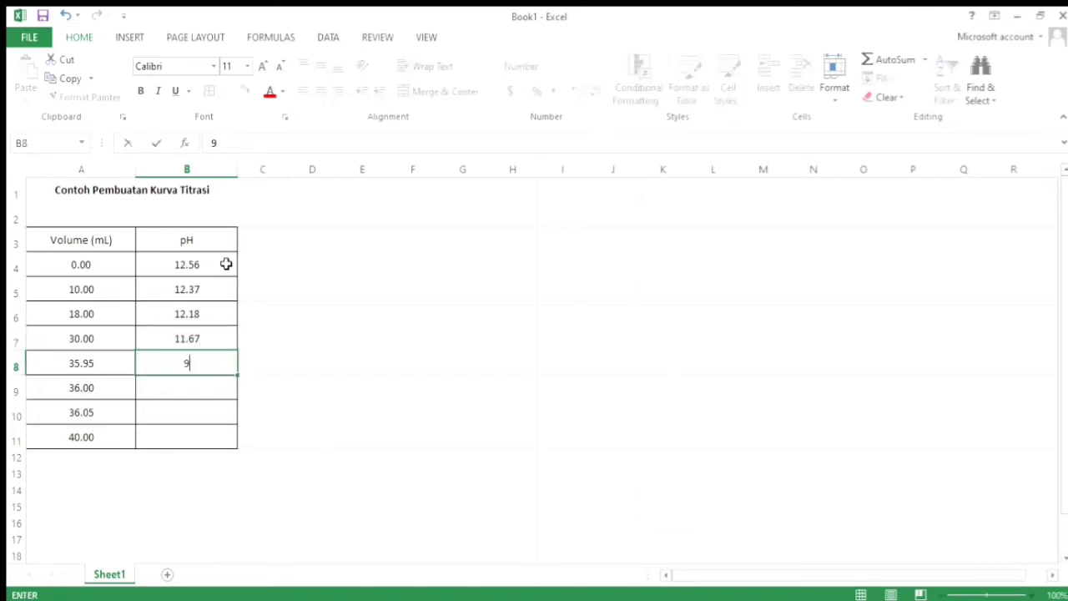
{"action": "type", "text": ".57"}
{"action": "key", "text": "Return"}
{"action": "type", "text": "7"}
{"action": "key", "text": "Return"}
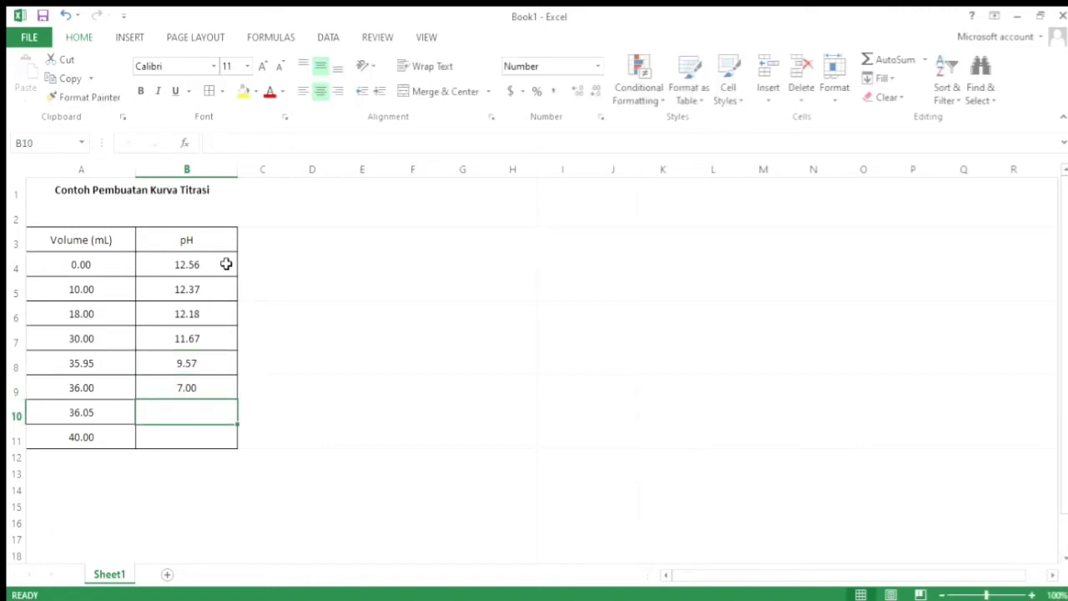
{"action": "type", "text": "4.43"}
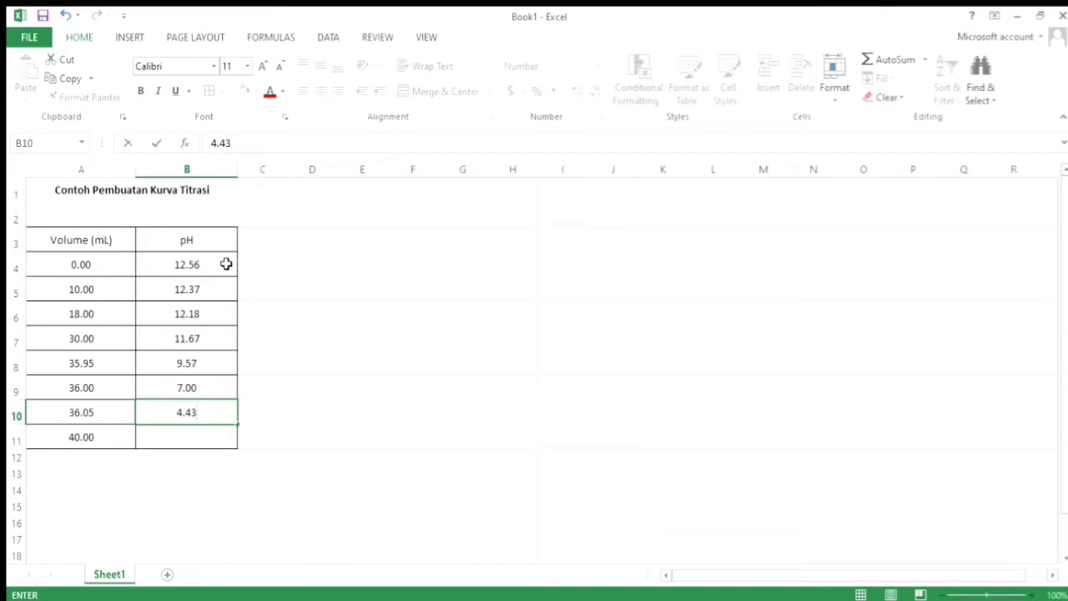
{"action": "key", "text": "Return"}
{"action": "type", "text": "2.54"}
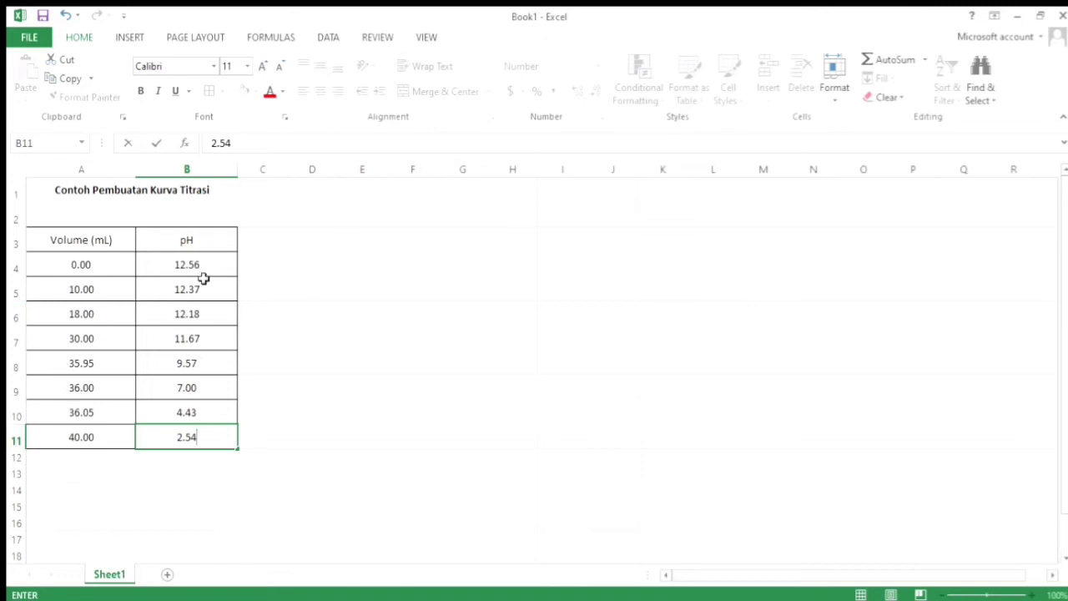
Step: Insert a scatter chart with smooth lines and markers from A4:B11, using a quick layout with axis titles and a legend
{"action": "left_click_drag", "start_coordinate": [106, 266], "coordinate": [188, 442]}
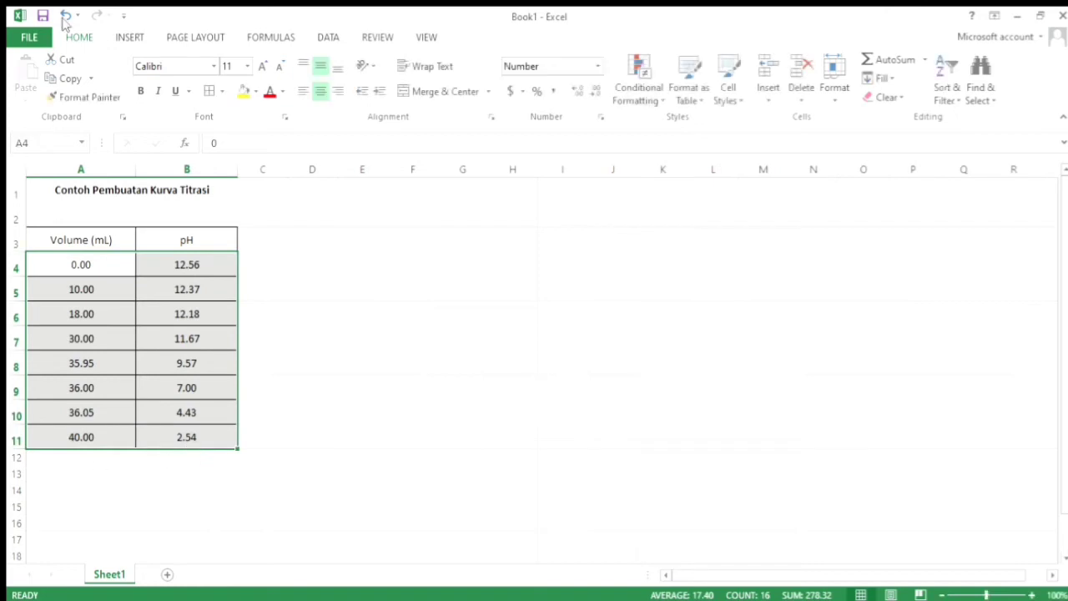
{"action": "left_click", "coordinate": [127, 37]}
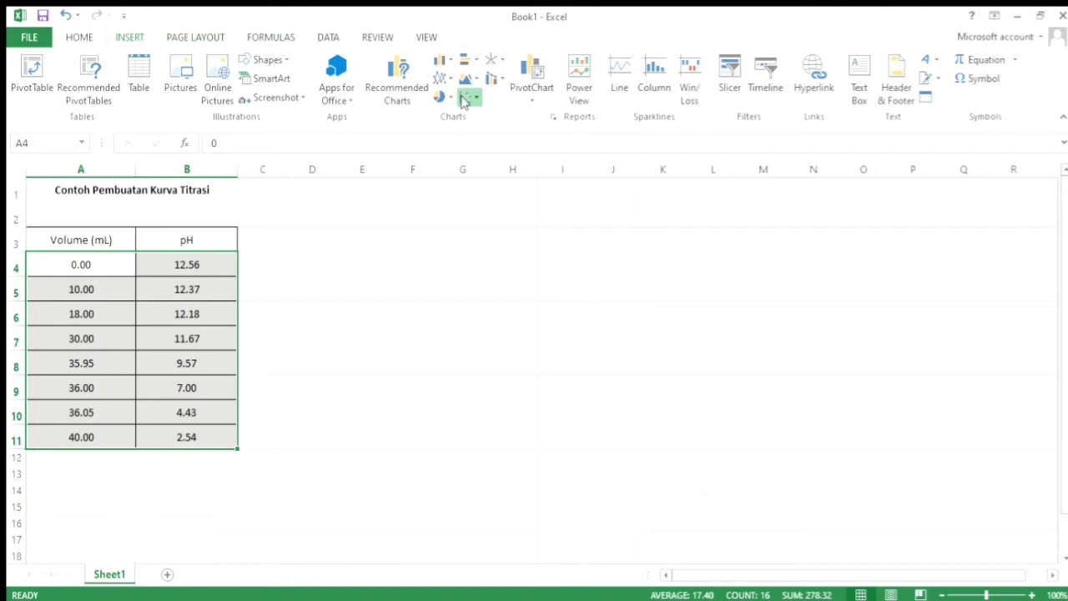
{"action": "left_click", "coordinate": [465, 99]}
{"action": "left_click", "coordinate": [508, 147]}
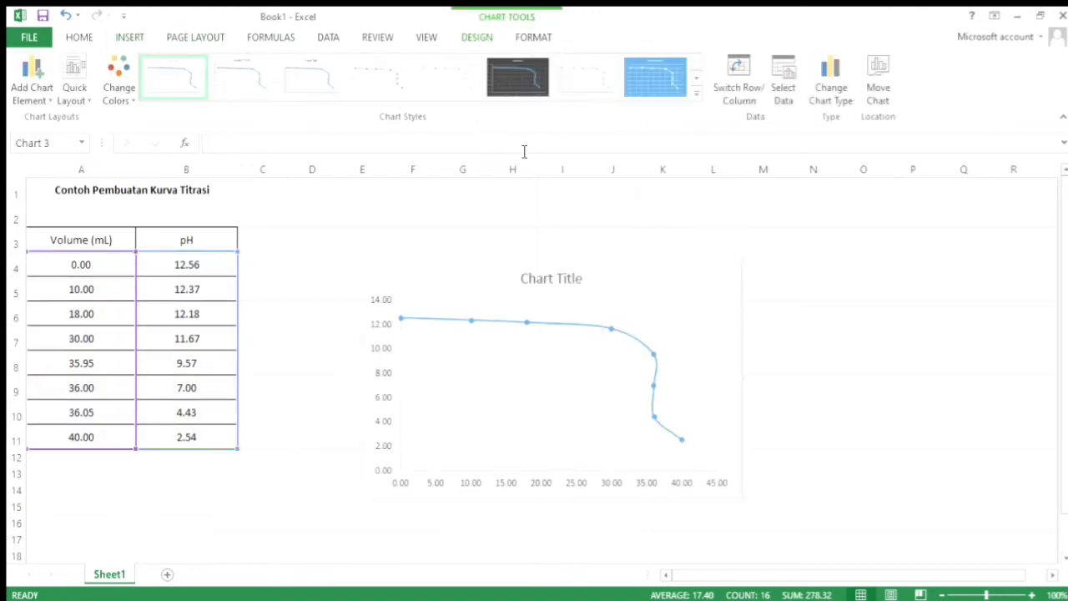
{"action": "left_click", "coordinate": [72, 93]}
{"action": "left_click", "coordinate": [67, 125]}
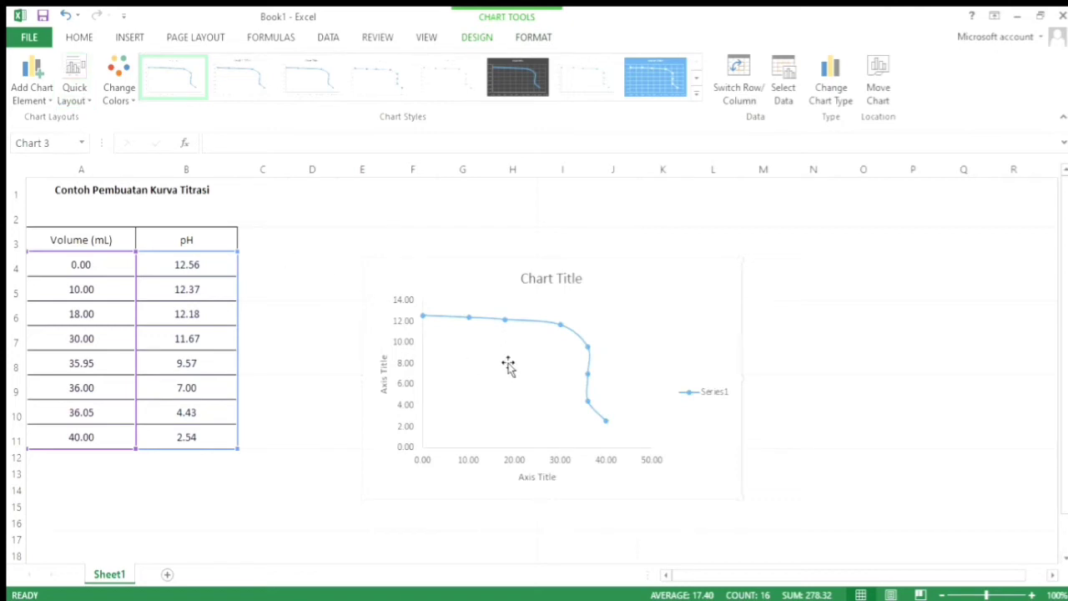
Step: Set the chart title to "Kurva Titrasi Basa Kuat Vs Asam Kuat"
{"action": "left_click", "coordinate": [569, 281]}
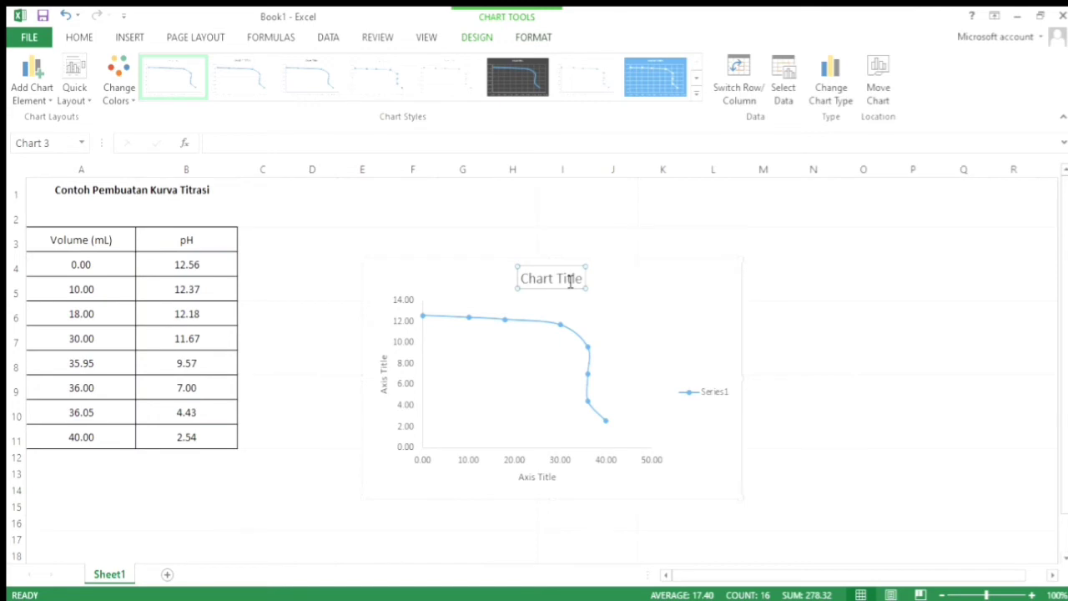
{"action": "type", "text": "K"}
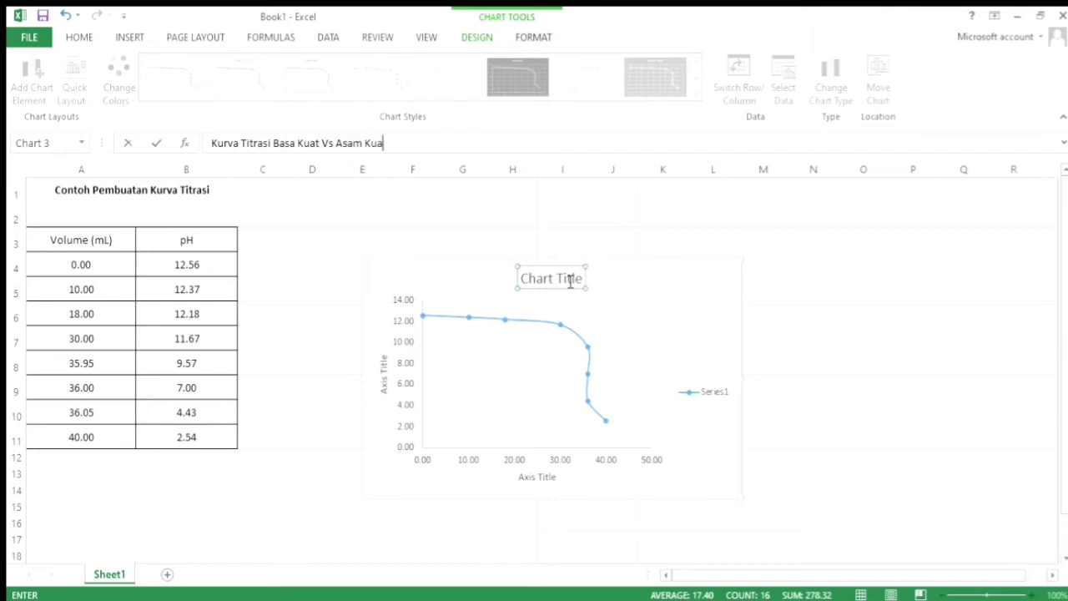
{"action": "left_click", "coordinate": [510, 539]}
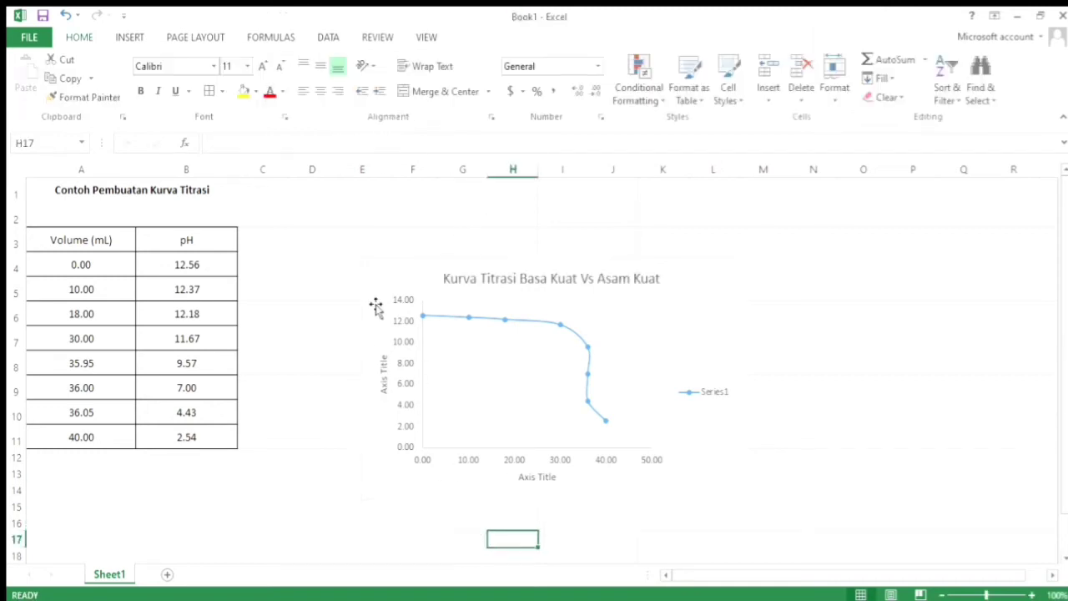
Step: Title the chart's vertical axis "pH" and its horizontal axis "Volume (mL)"
{"action": "left_click", "coordinate": [383, 370]}
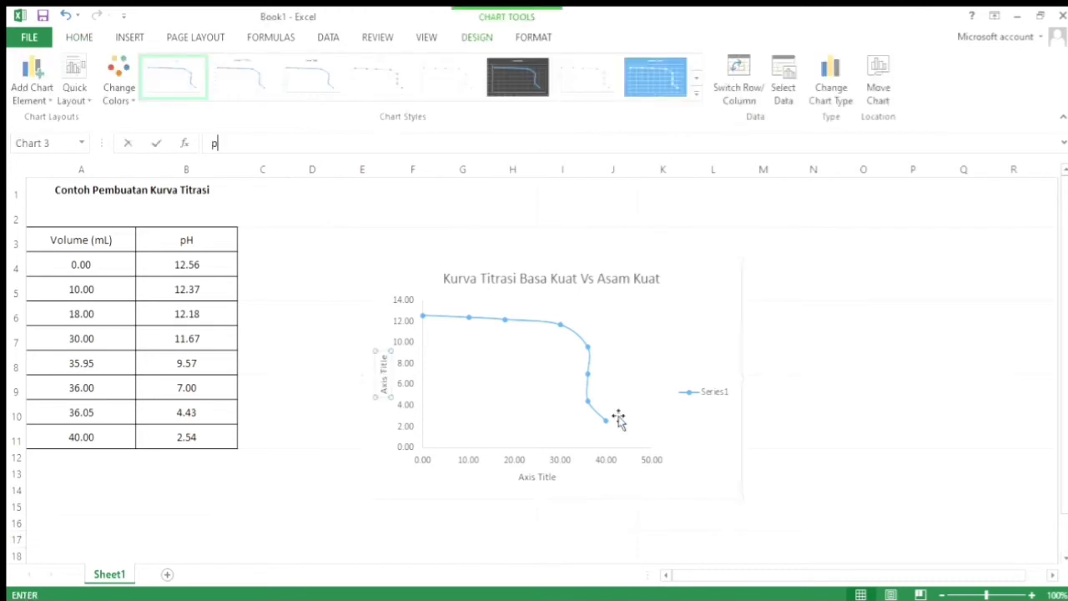
{"action": "type", "text": "pH"}
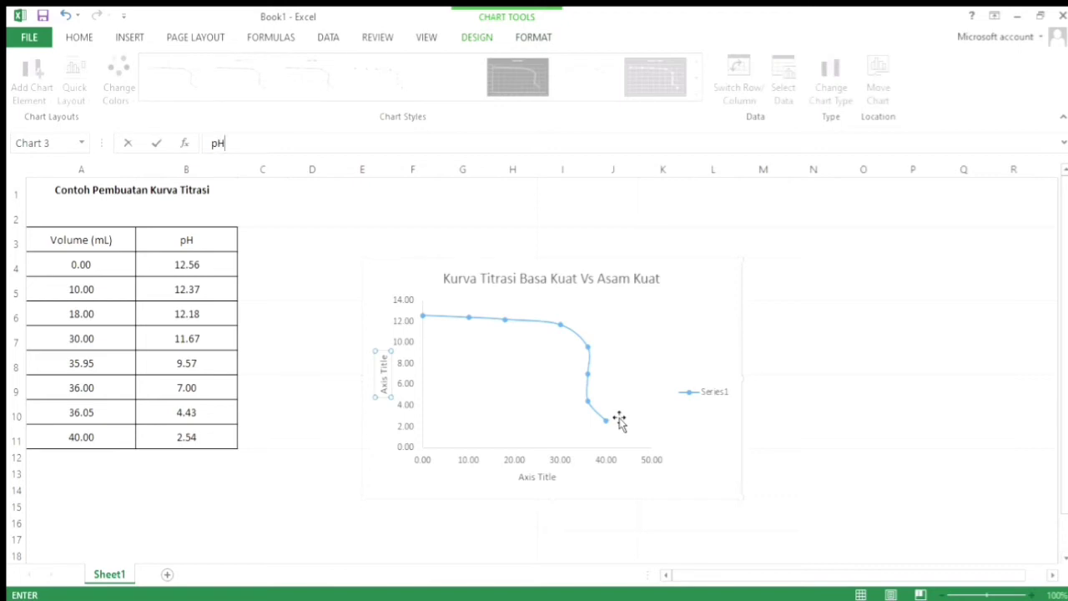
{"action": "left_click", "coordinate": [536, 478]}
{"action": "type", "text": "Volume (mL"}
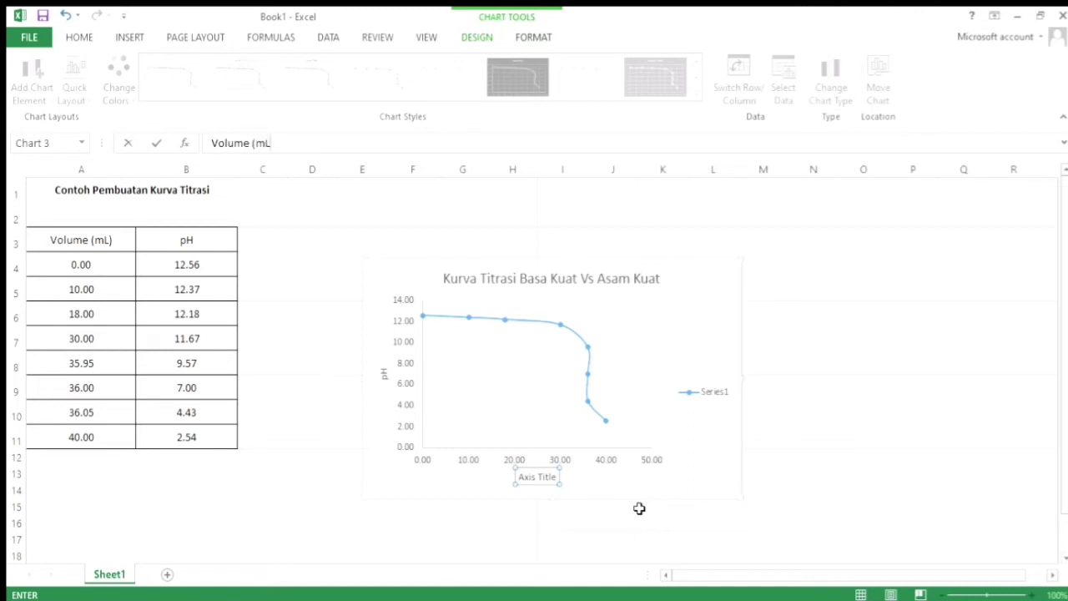
{"action": "type", "text": ")"}
{"action": "left_click", "coordinate": [875, 442]}
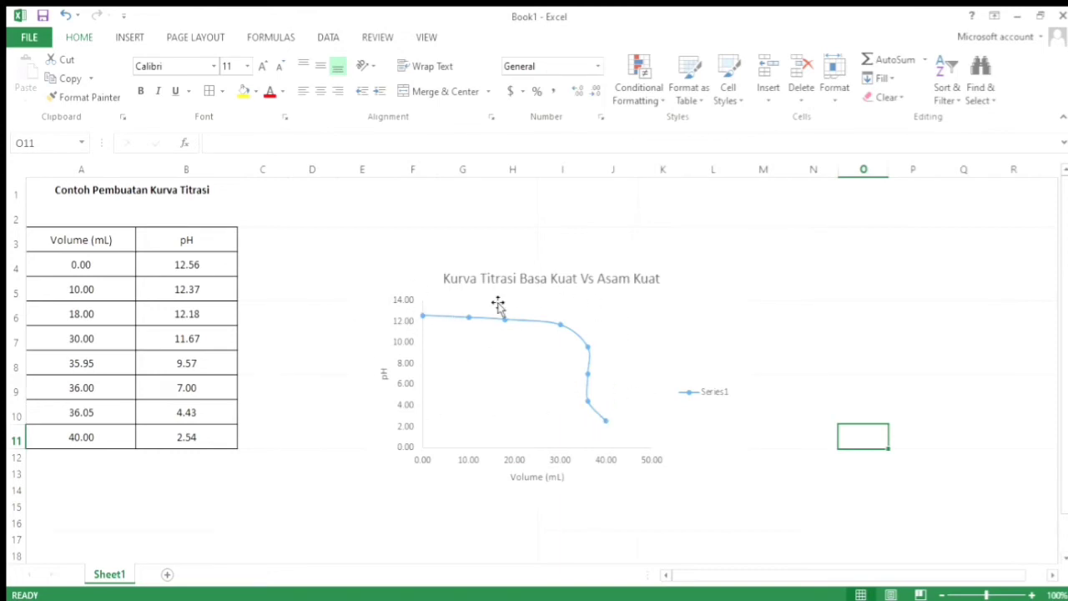
Step: Move the chart closer to the data table and add data labels showing the pH values to its curve
{"action": "left_click", "coordinate": [678, 280]}
{"action": "left_click_drag", "start_coordinate": [678, 280], "coordinate": [609, 253]}
{"action": "left_click", "coordinate": [725, 309]}
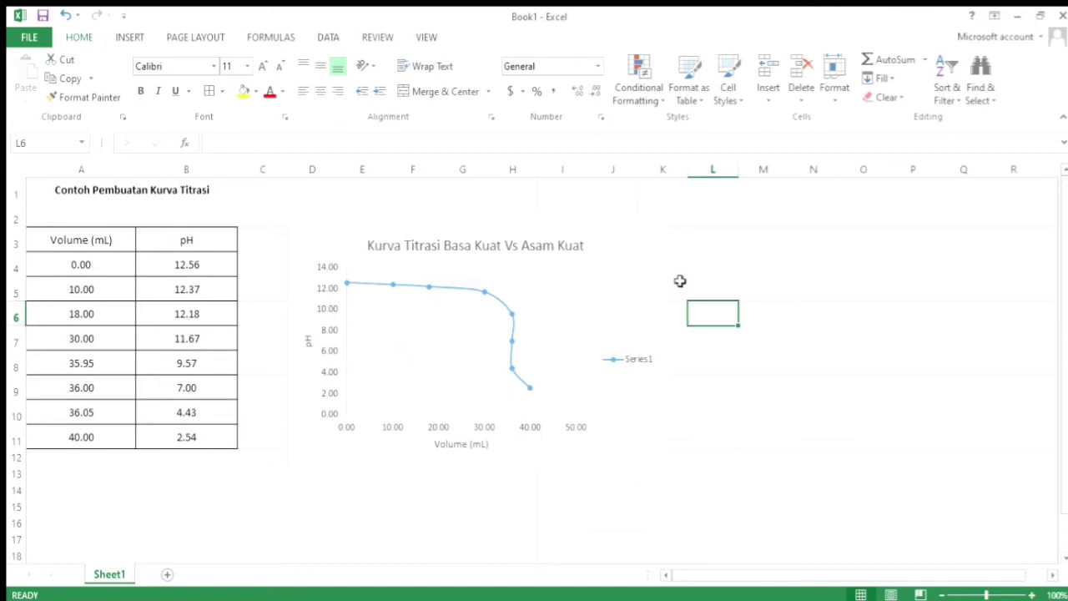
{"action": "left_click", "coordinate": [482, 294]}
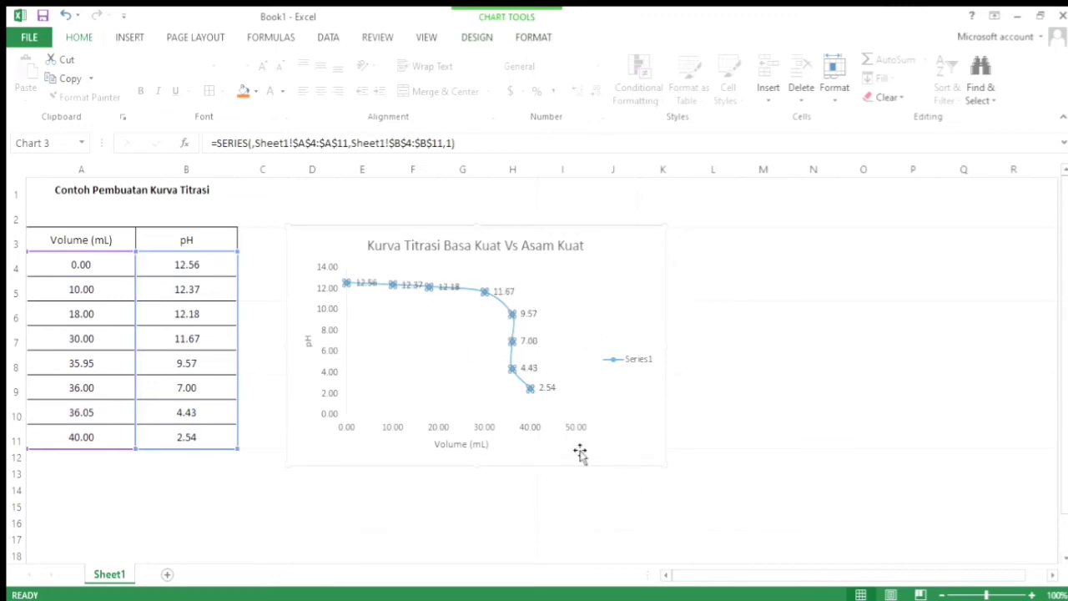
{"action": "left_click", "coordinate": [740, 371]}
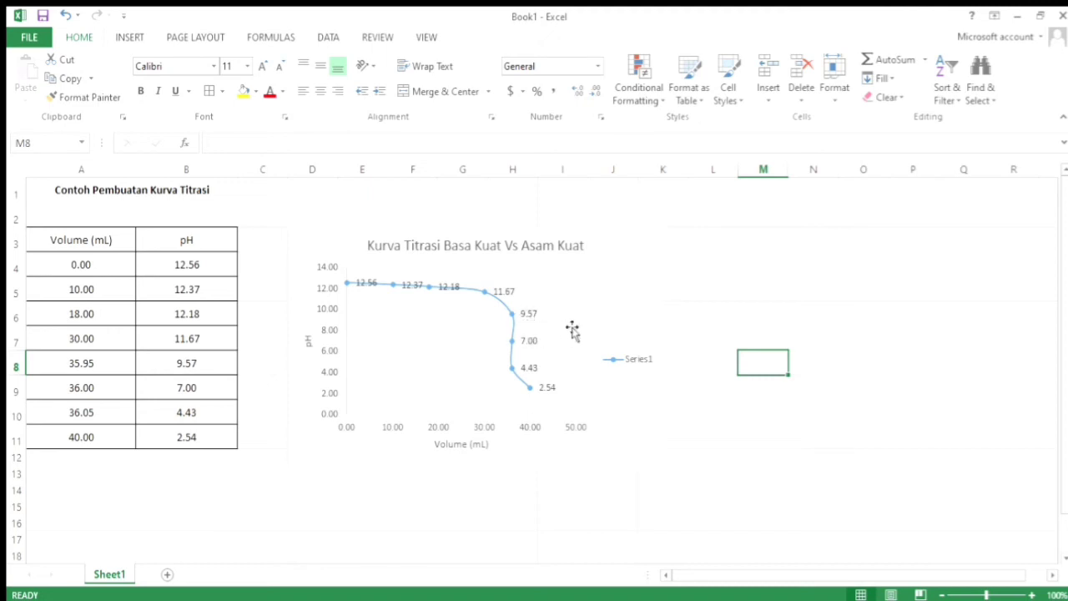
Step: Write "indikator phenolphtalein" in L6 and "indikator Brom Timol Biru" in L7 beside the chart
{"action": "left_click", "coordinate": [698, 315]}
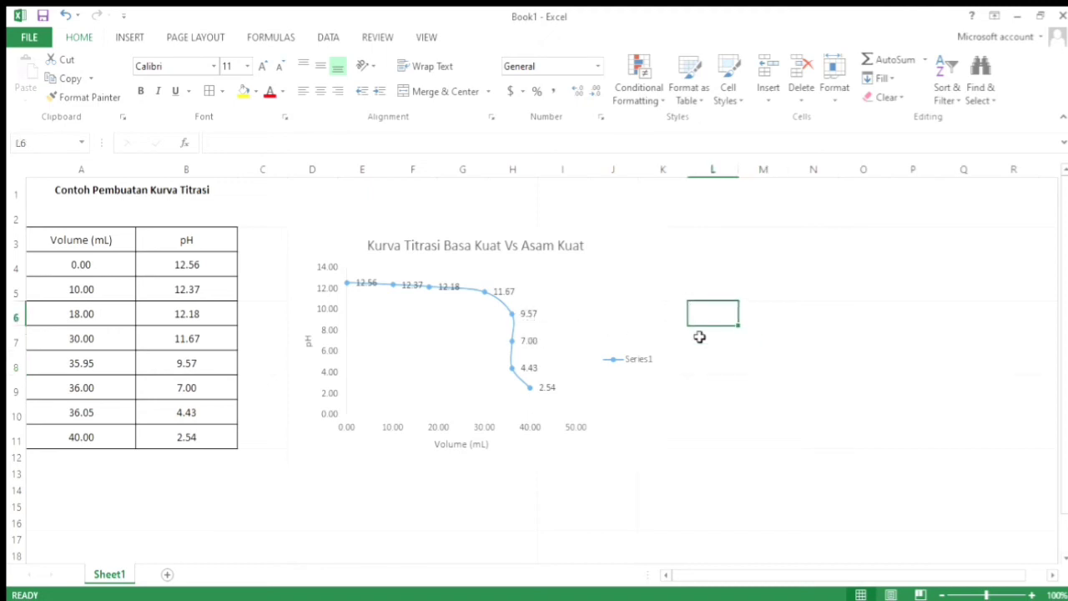
{"action": "type", "text": "indikator phenolphtale"}
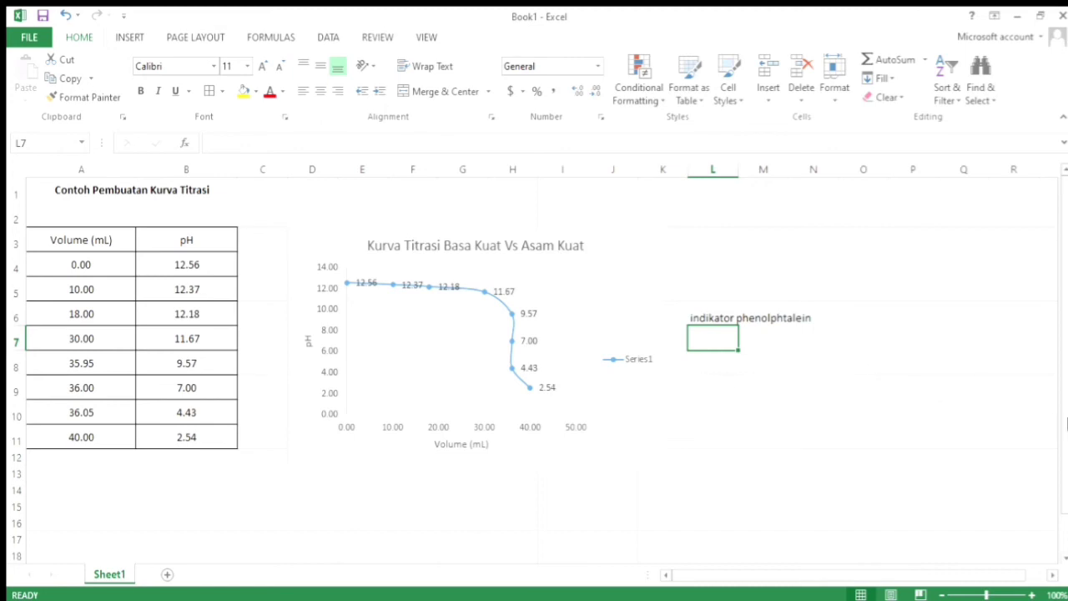
{"action": "type", "text": "in"}
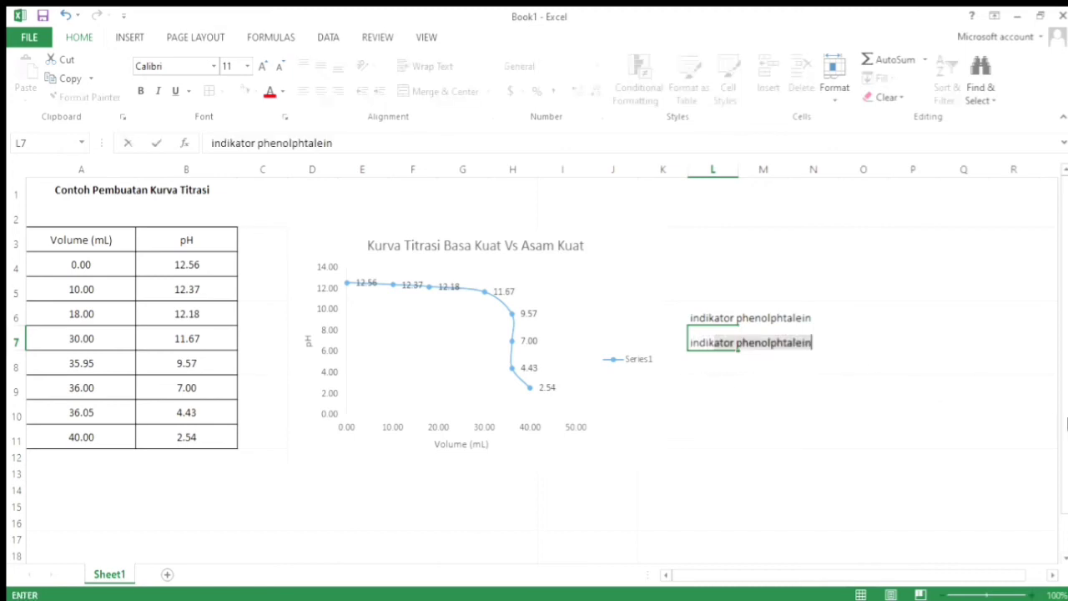
{"action": "type", "text": "dikator Brom Timol Biru"}
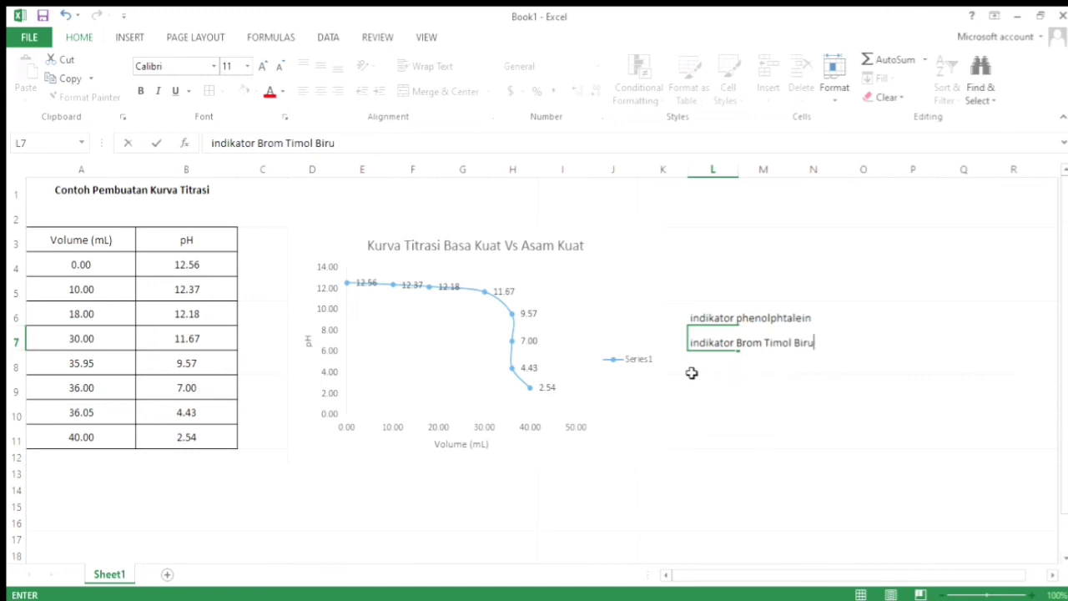
{"action": "key", "text": "Return"}
Step: Enter a third indicator label in L8, beginning with "indikator Met"
{"action": "type", "text": "indikator"}
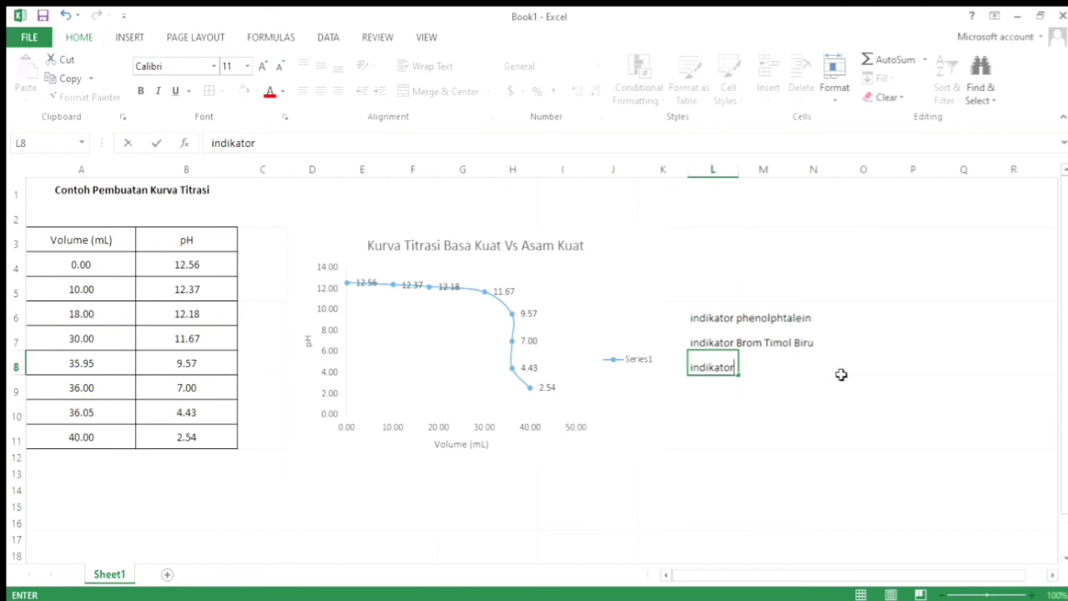
{"action": "type", "text": "Met"}
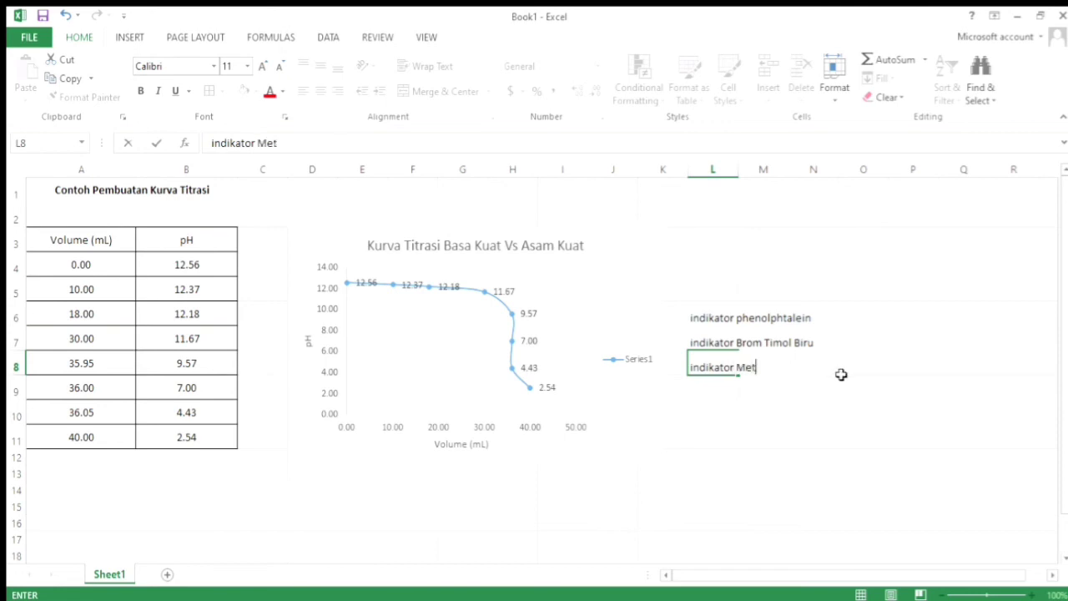